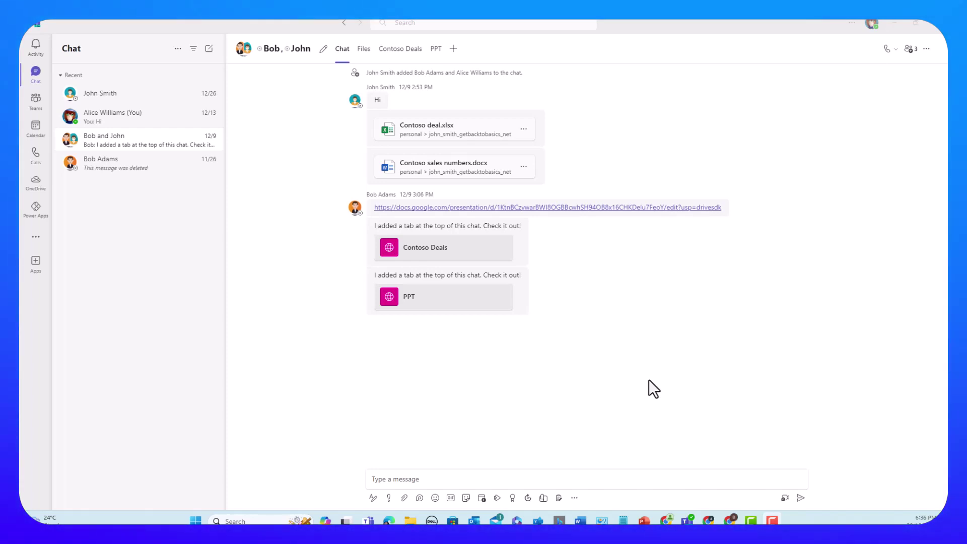
Step: Open Teams Settings on the Notifications and activity page and scan its options
click(852, 28)
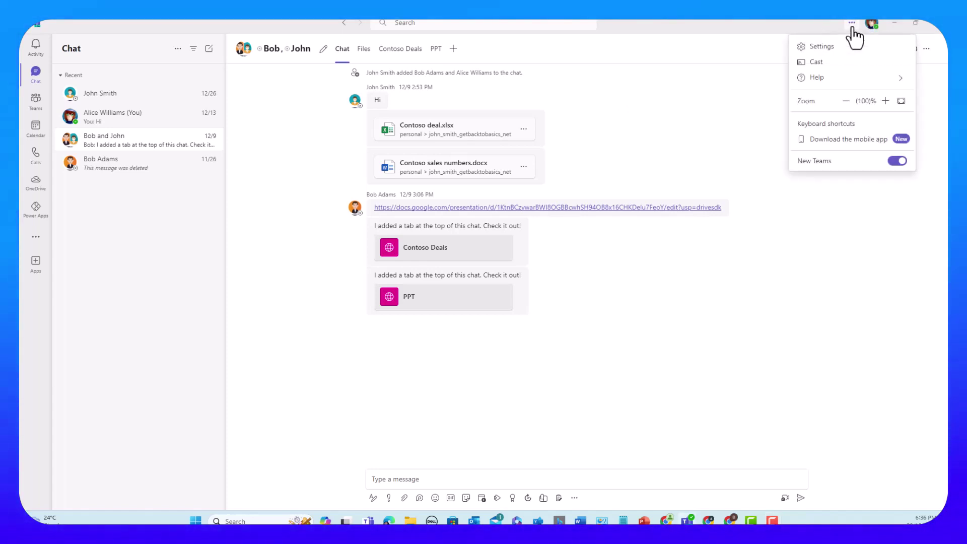
click(825, 49)
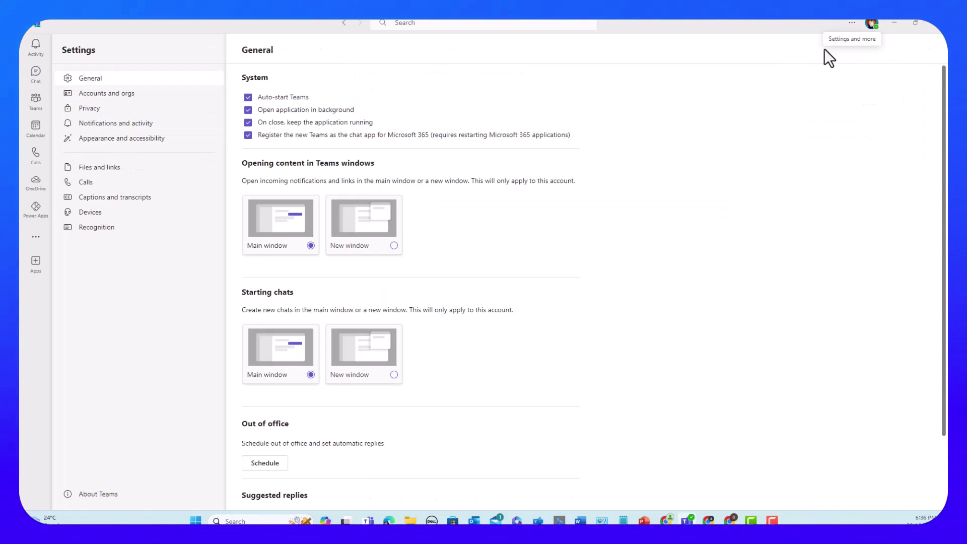
click(125, 125)
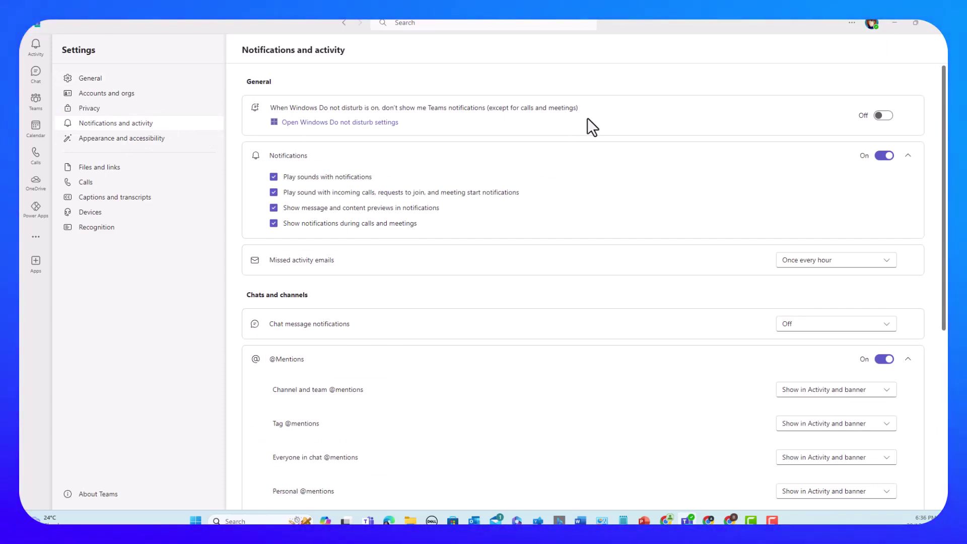
scroll(592, 127, down, 3)
scroll(592, 127, up, 3)
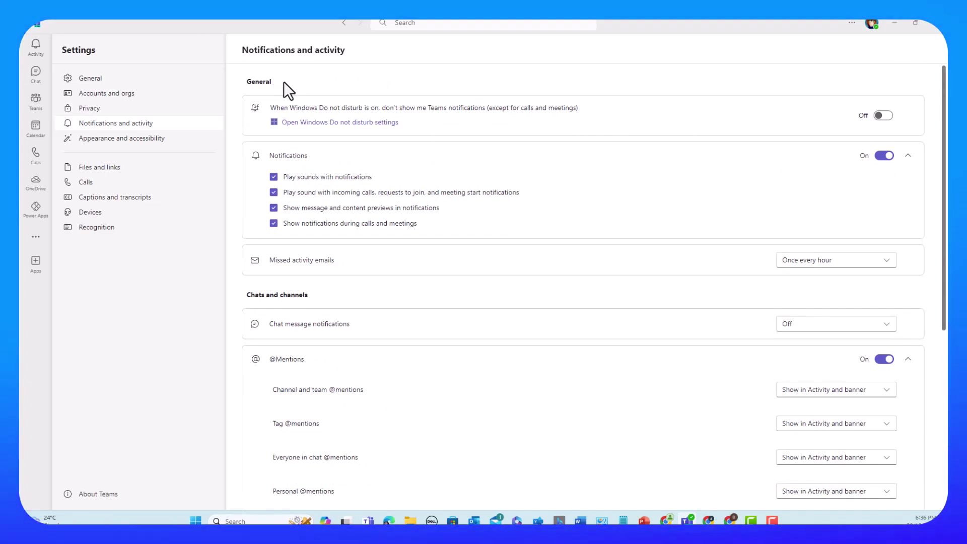
scroll(296, 282, down, 6)
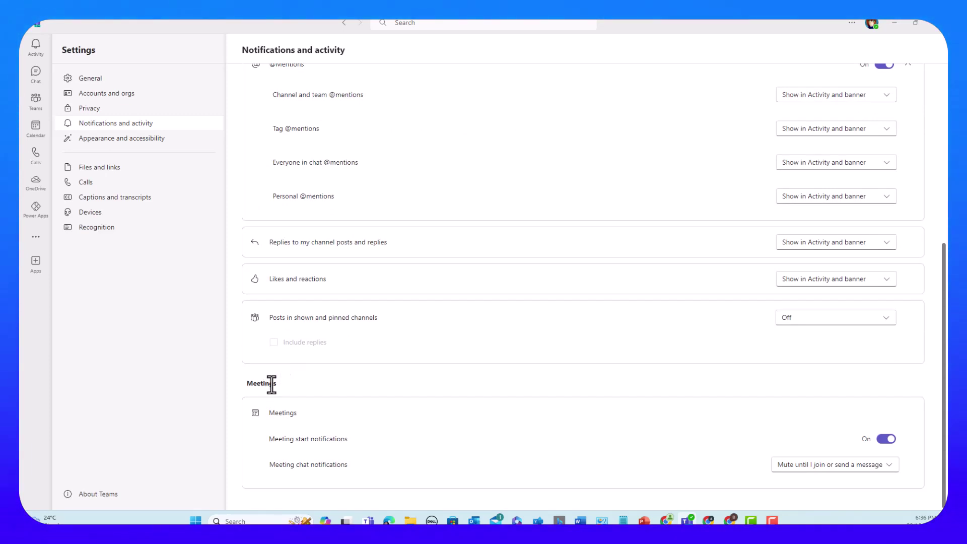
scroll(271, 383, up, 7)
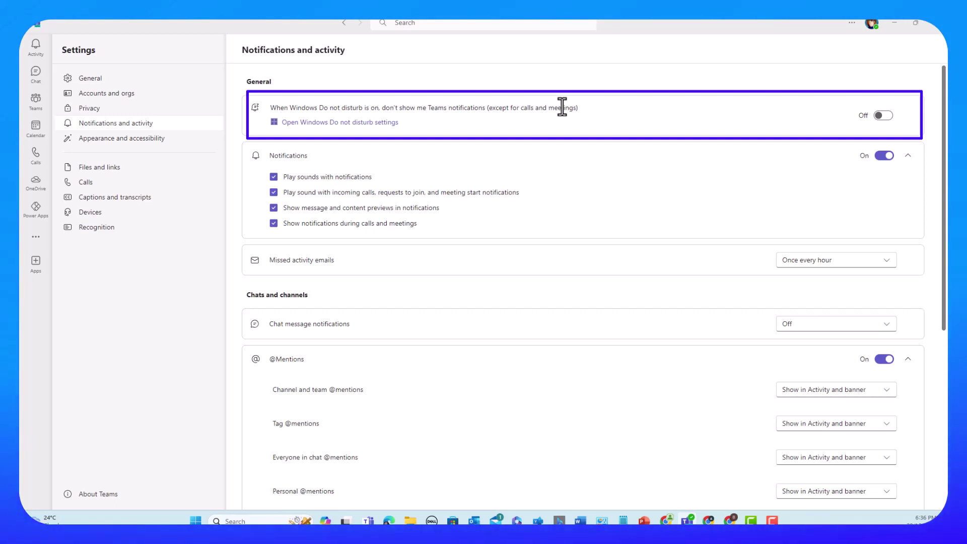
Step: In Windows Do not disturb settings, toggle the 'During these times' schedule on and back off
click(364, 123)
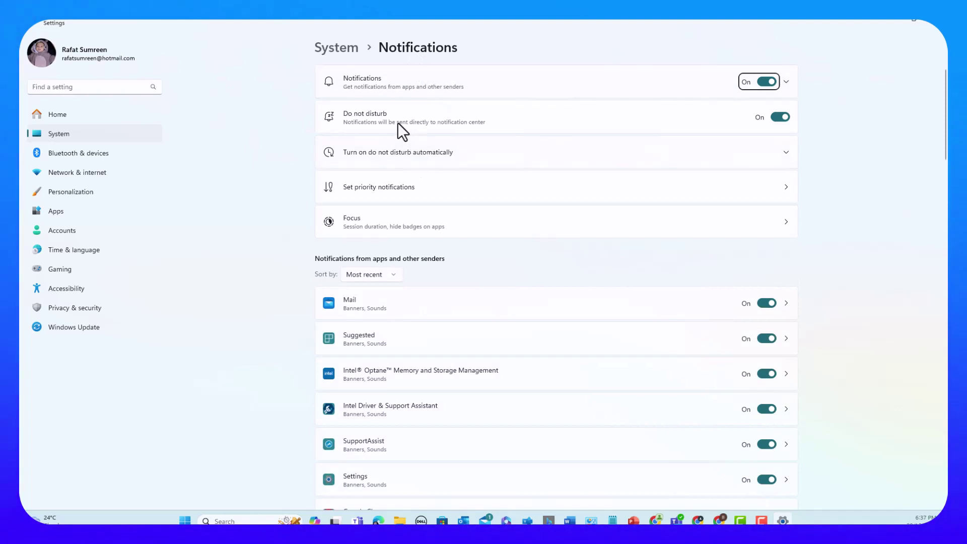
click(415, 150)
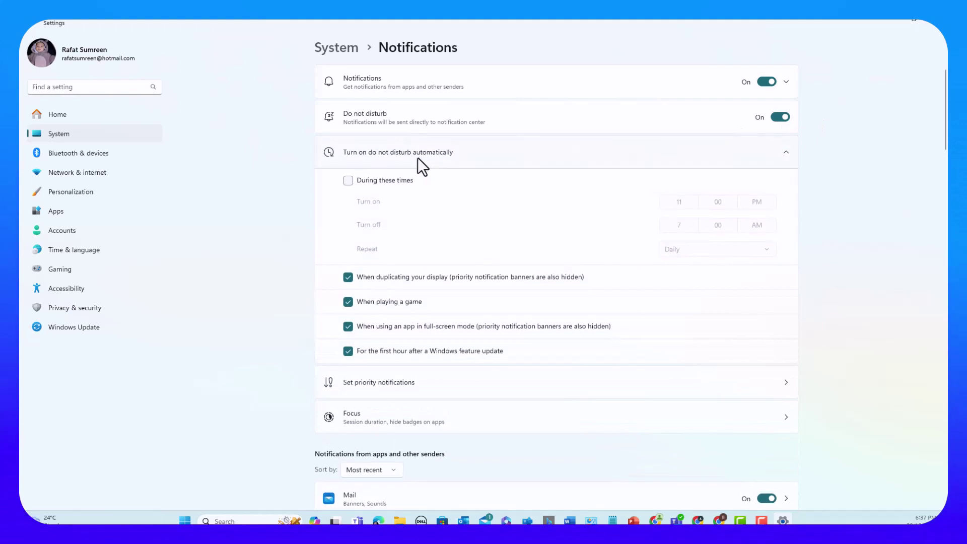
click(347, 180)
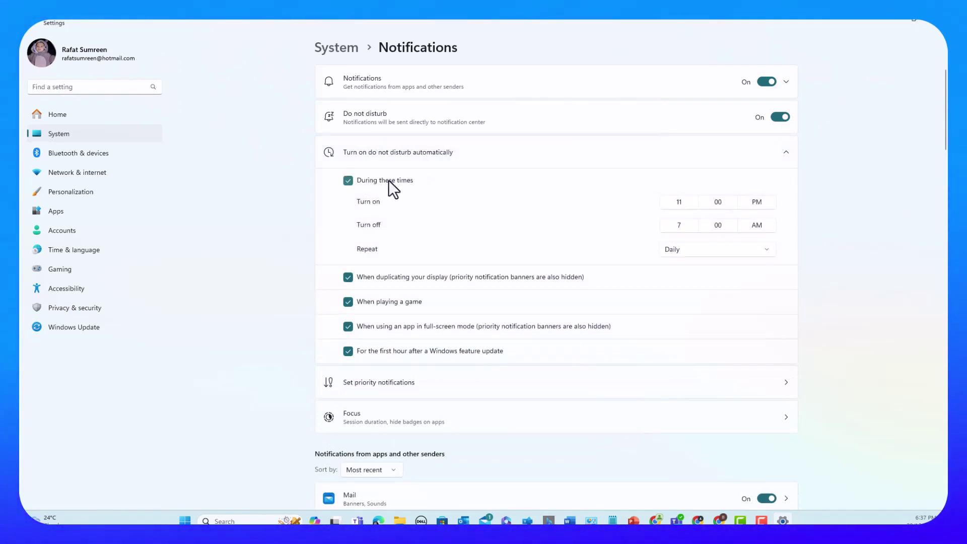
click(348, 182)
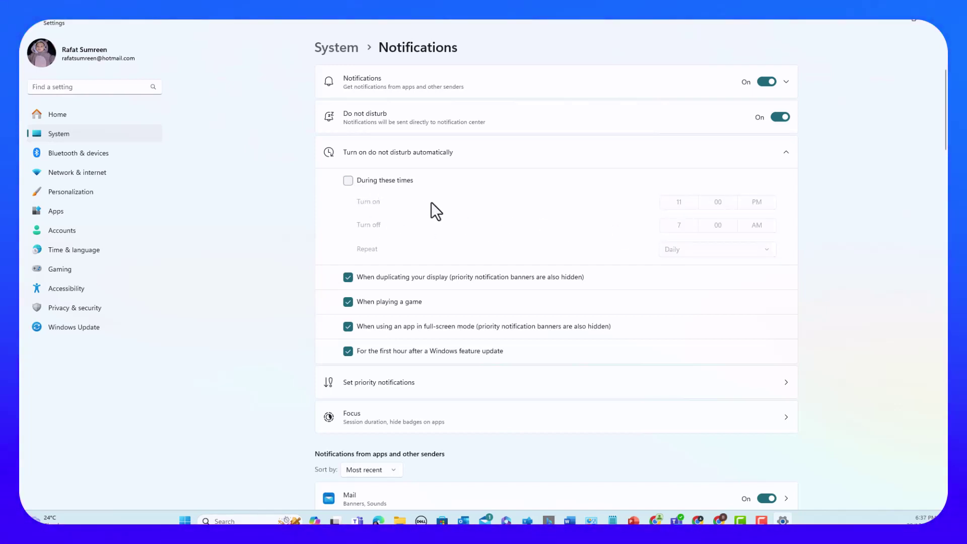
Step: Review per-app notifications: Microsoft Teams classic Off, Microsoft Teams (work or school) On
scroll(431, 203, down, 5)
scroll(431, 202, down, 3)
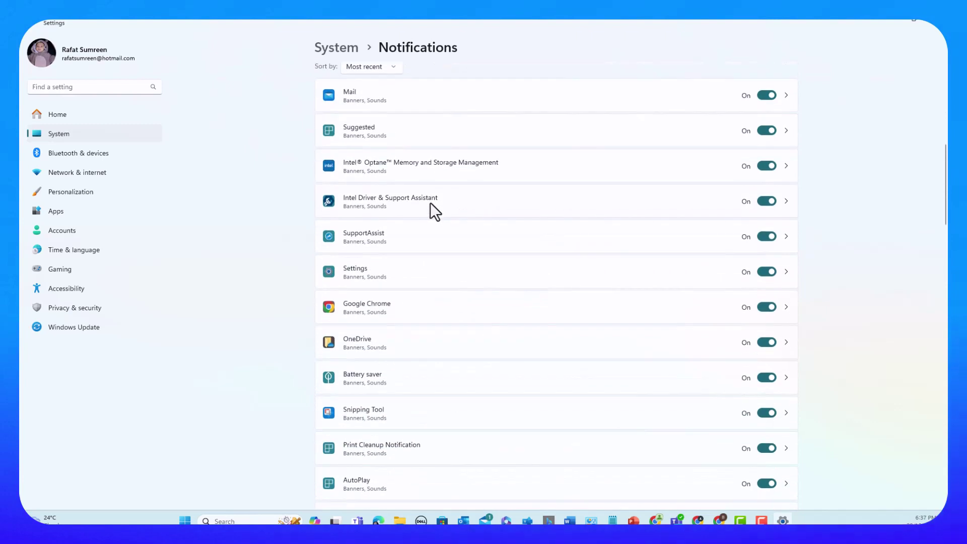
scroll(428, 202, down, 4)
scroll(426, 203, down, 3)
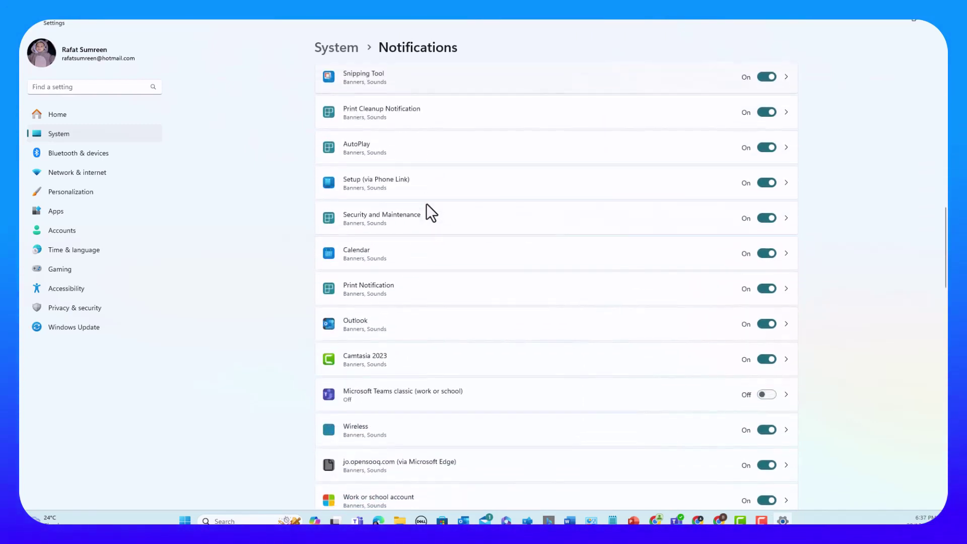
scroll(425, 204, down, 3)
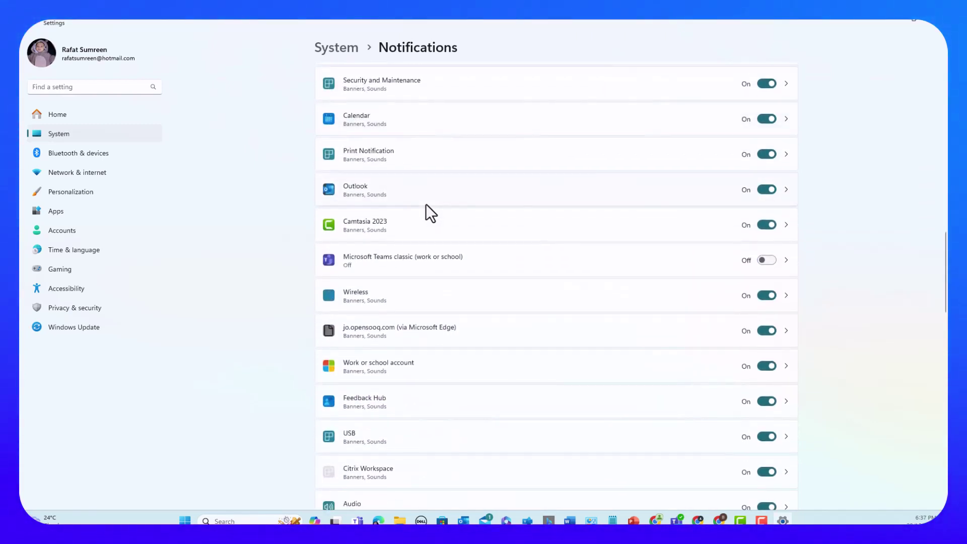
scroll(425, 204, down, 3)
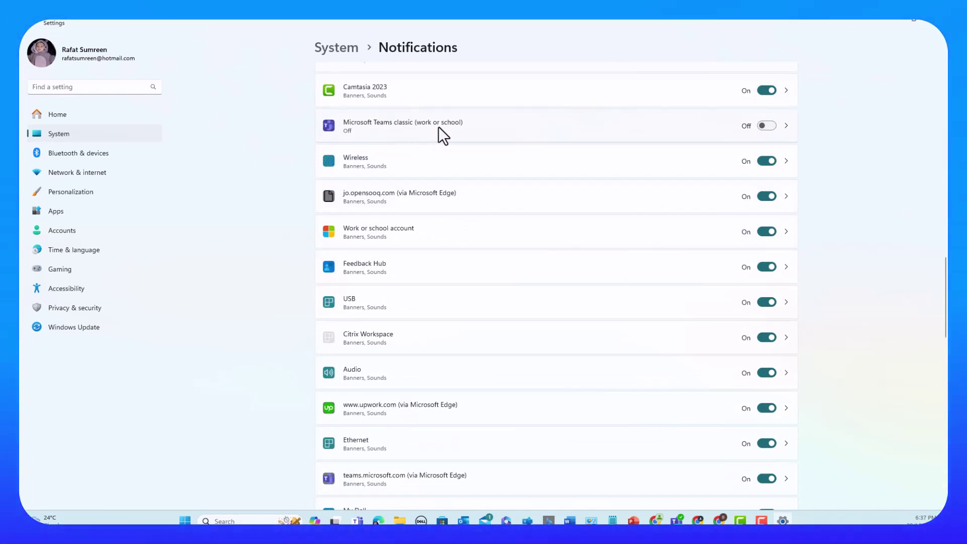
scroll(436, 127, down, 3)
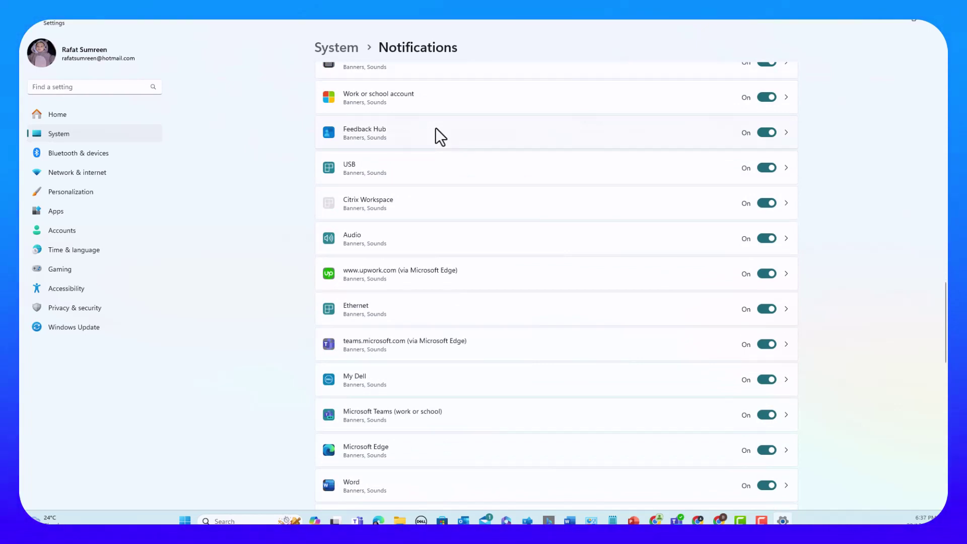
scroll(434, 131, down, 3)
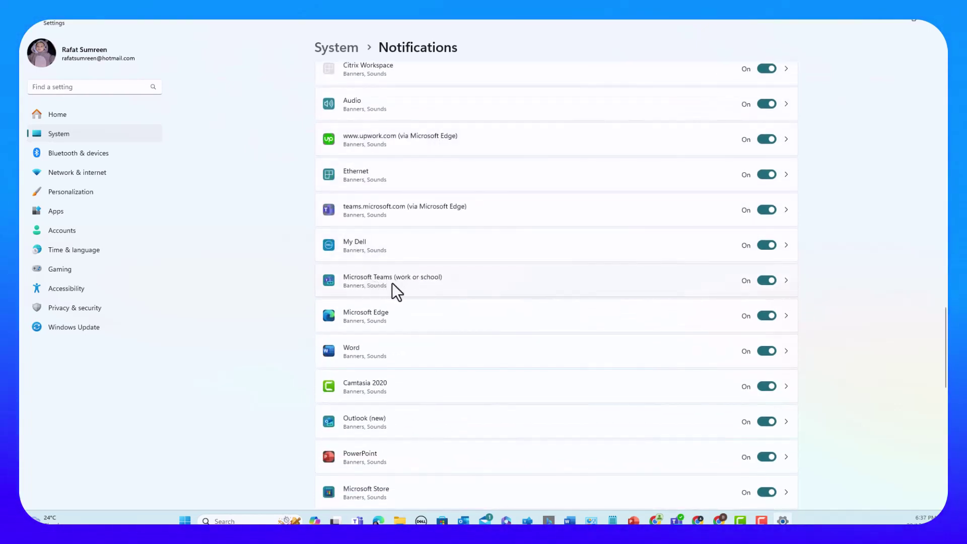
Step: Check the Microsoft Teams (work or school) Windows notification settings, then return to Teams
click(413, 279)
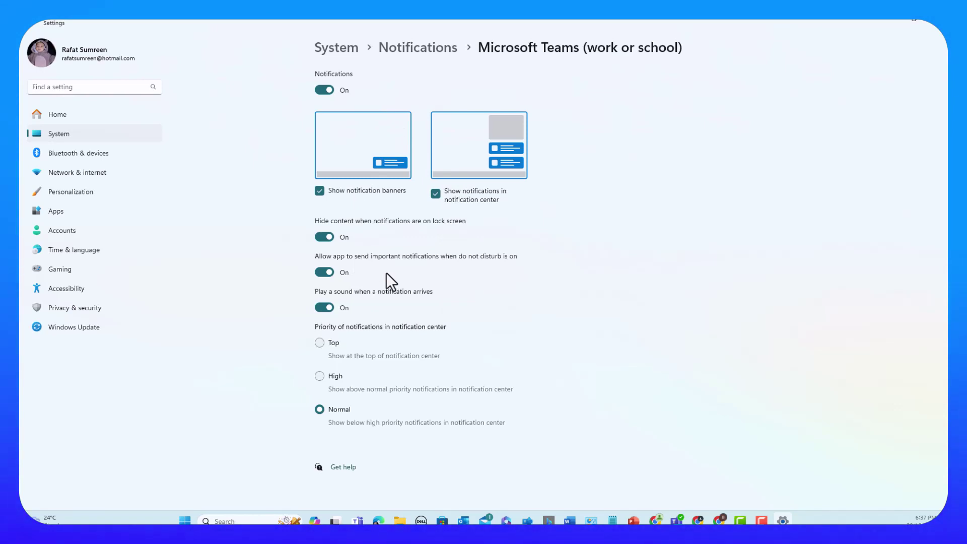
click(403, 50)
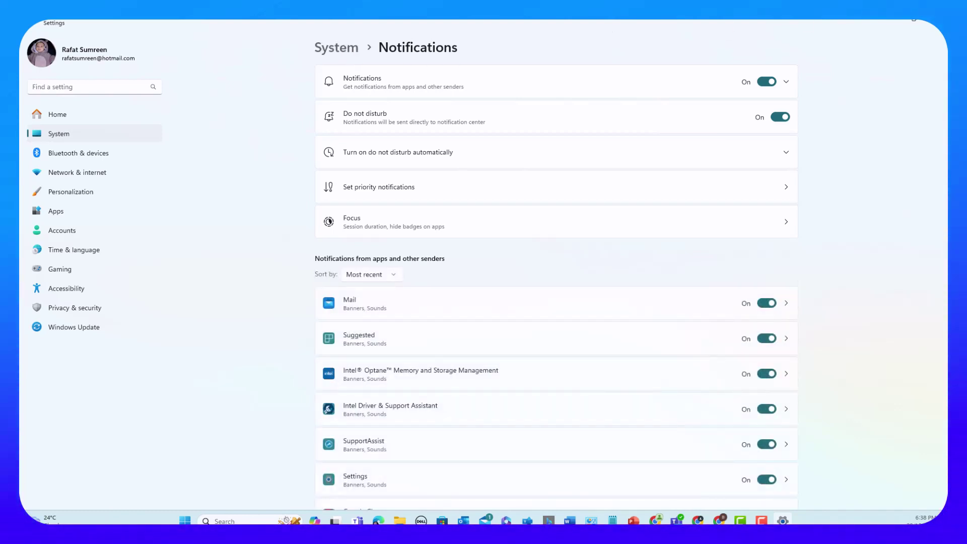
click(886, 17)
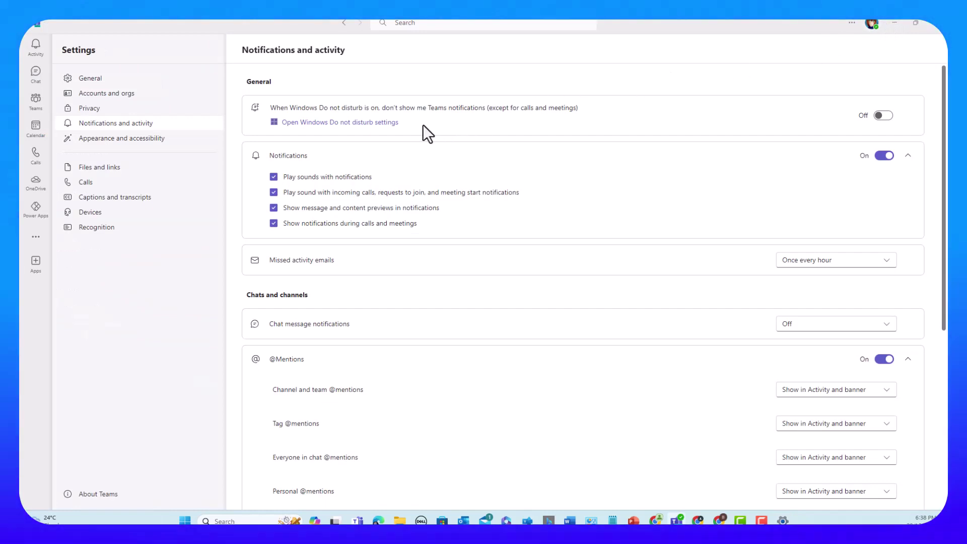
Step: Turn on 'When Windows Do not disturb is on, don't show me Teams notifications' in General
click(885, 117)
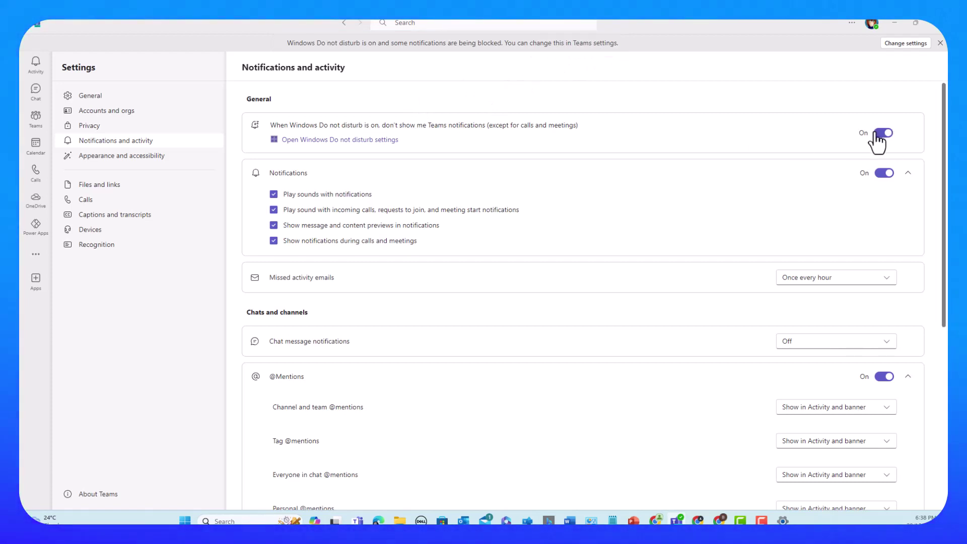
scroll(700, 150, down, 1)
scroll(320, 142, up, 1)
scroll(319, 143, down, 2)
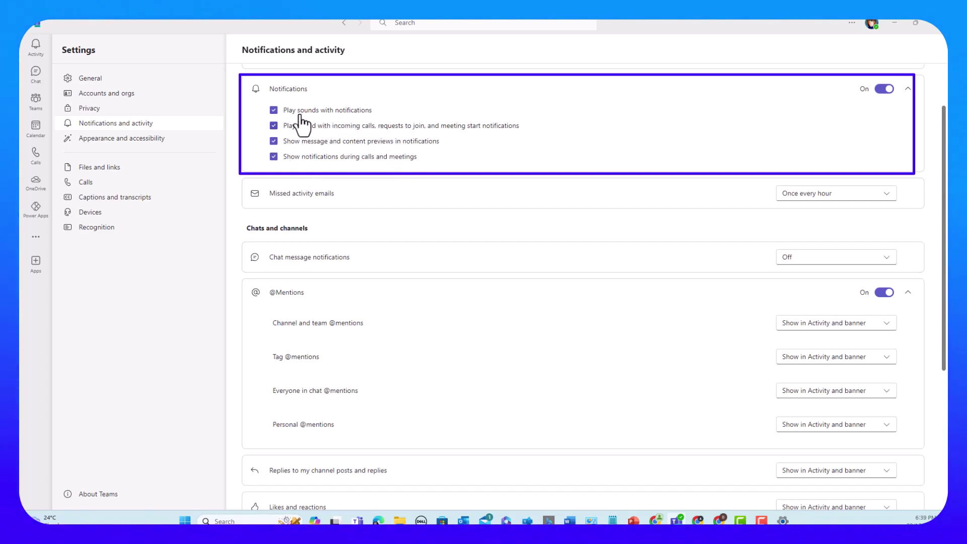
click(273, 110)
click(274, 141)
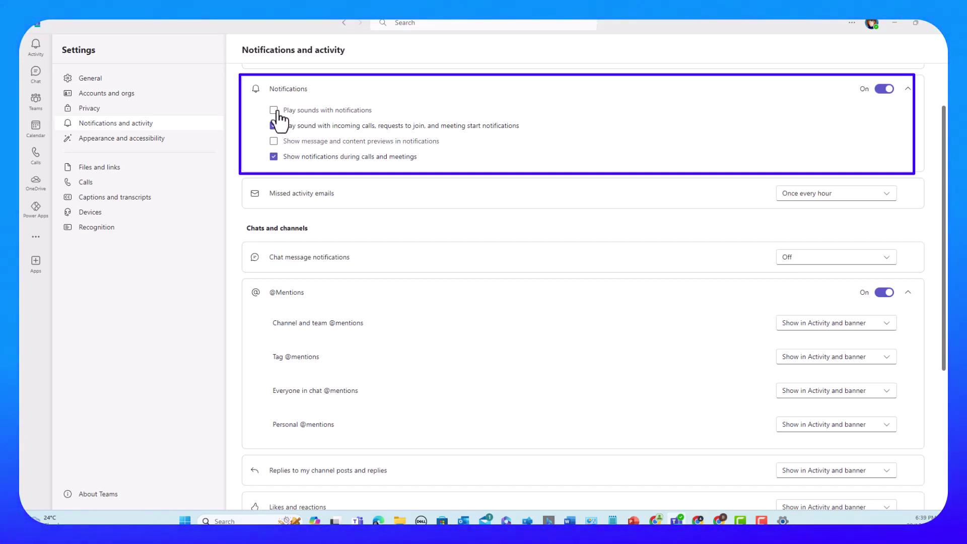
click(273, 141)
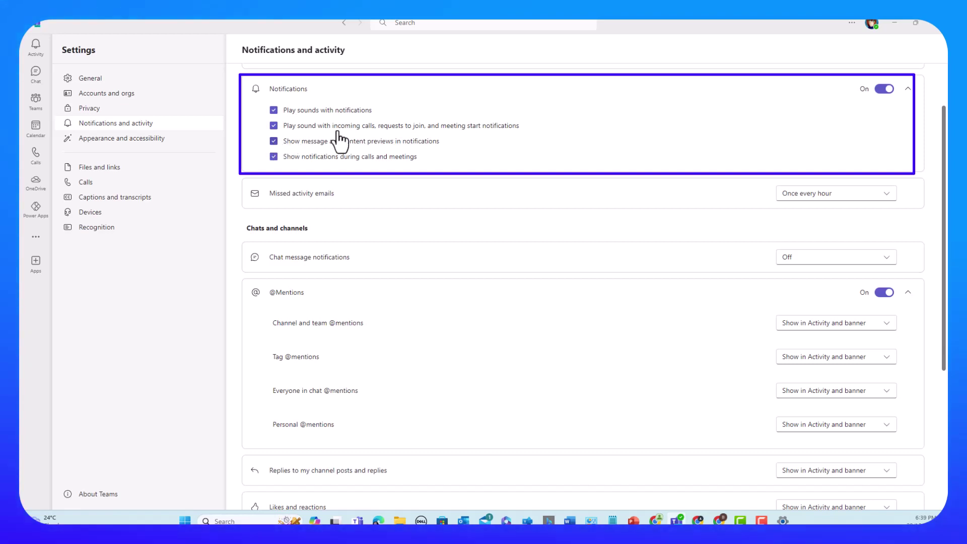
scroll(345, 134, down, 1)
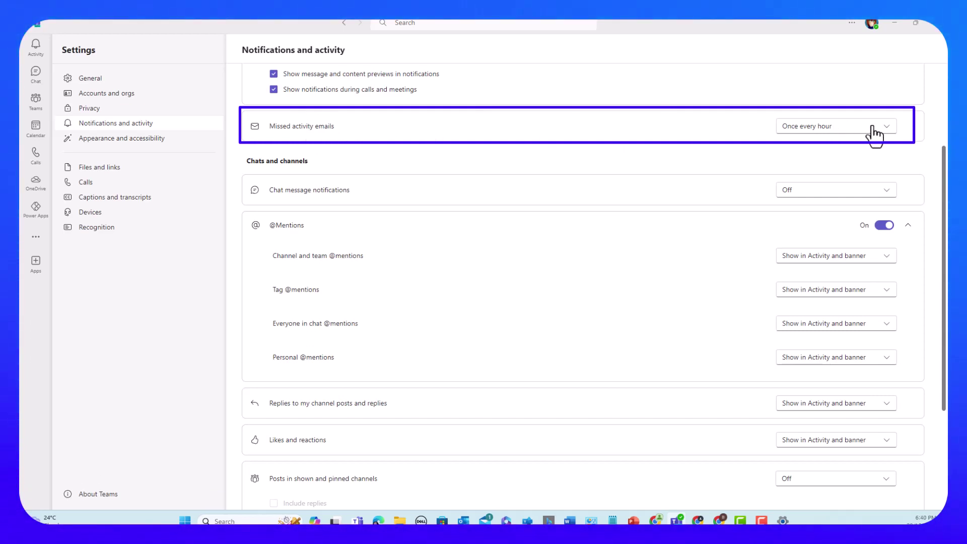
click(826, 127)
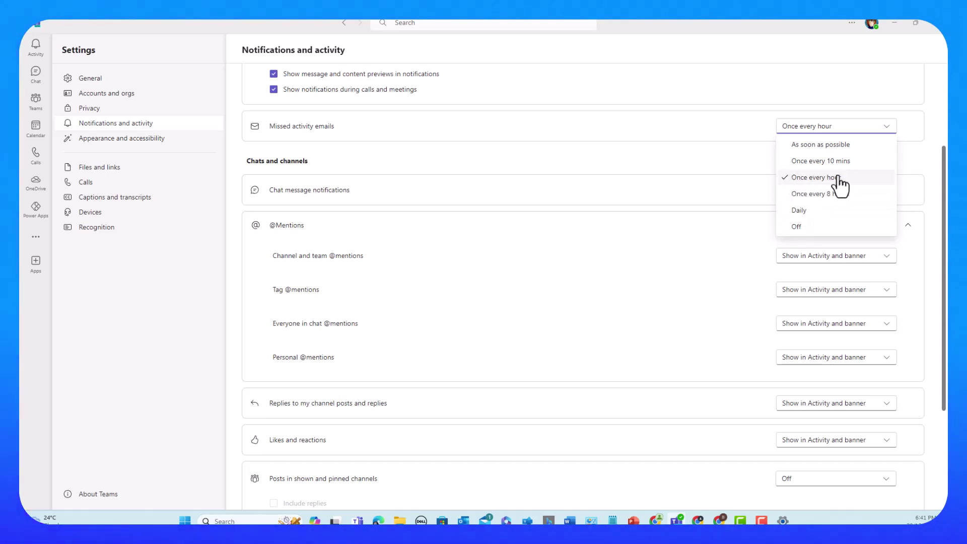
click(754, 126)
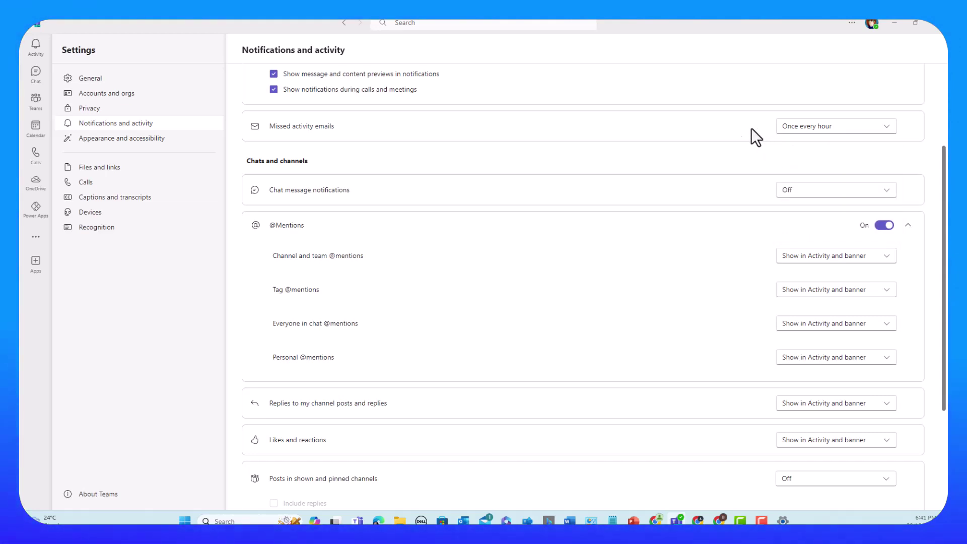
scroll(675, 151, down, 1)
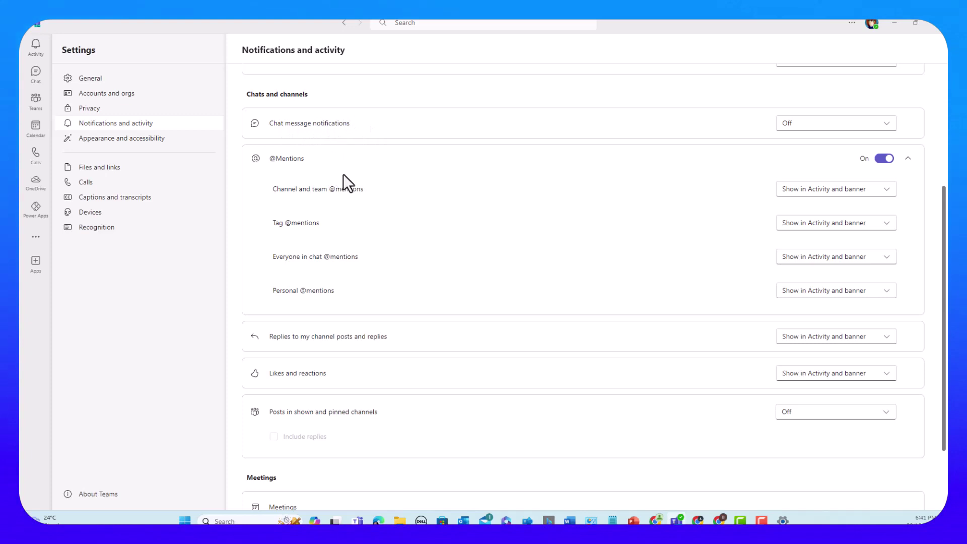
scroll(367, 202, down, 1)
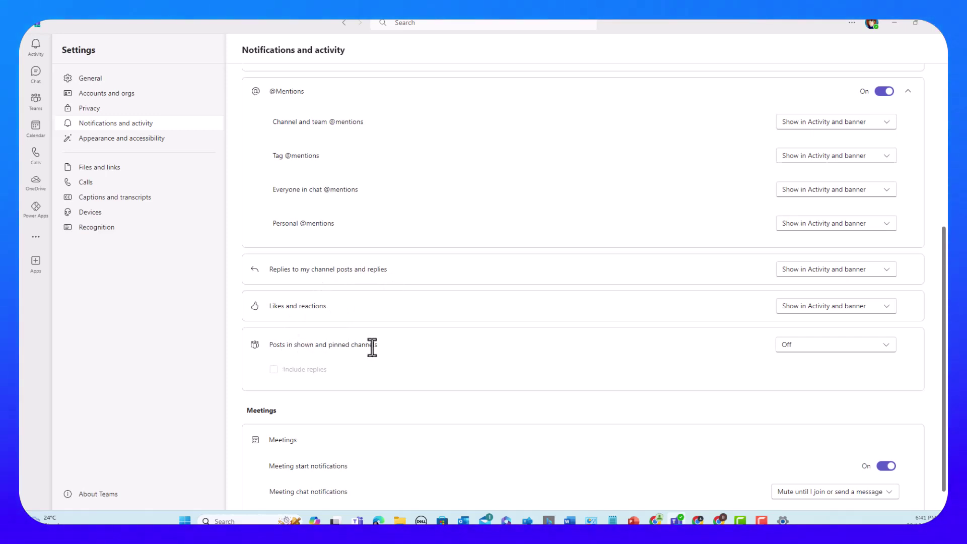
scroll(475, 326, up, 1)
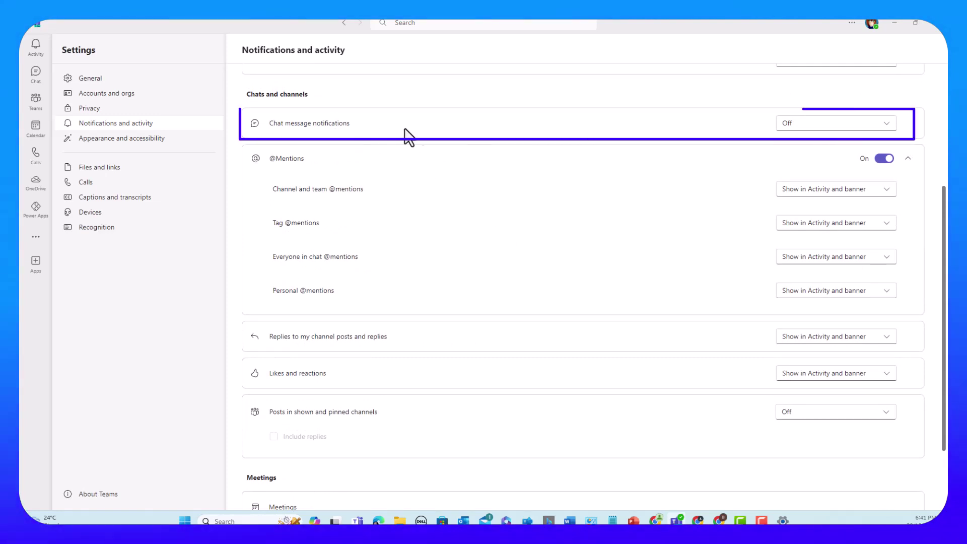
Step: Change Chat message notifications from Off to 'Show in banner'
click(848, 129)
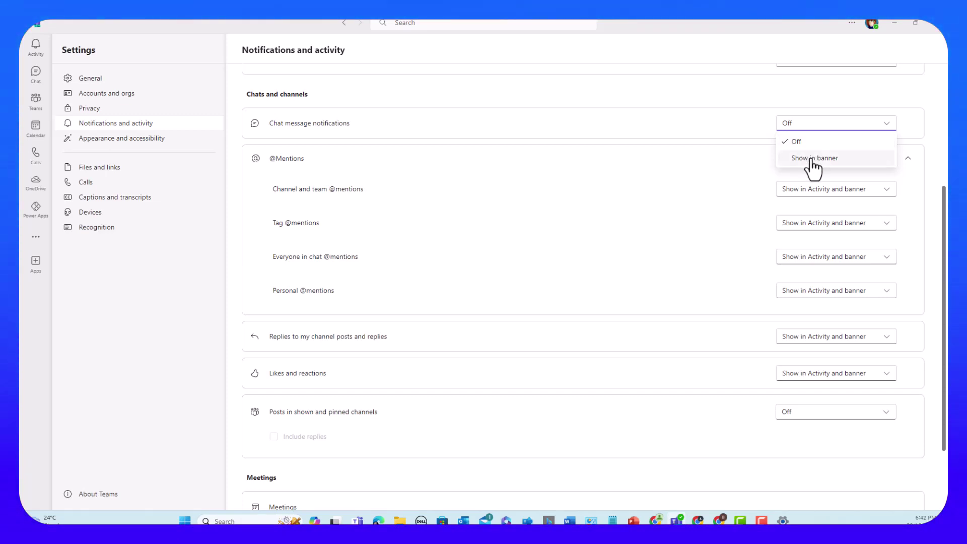
click(811, 159)
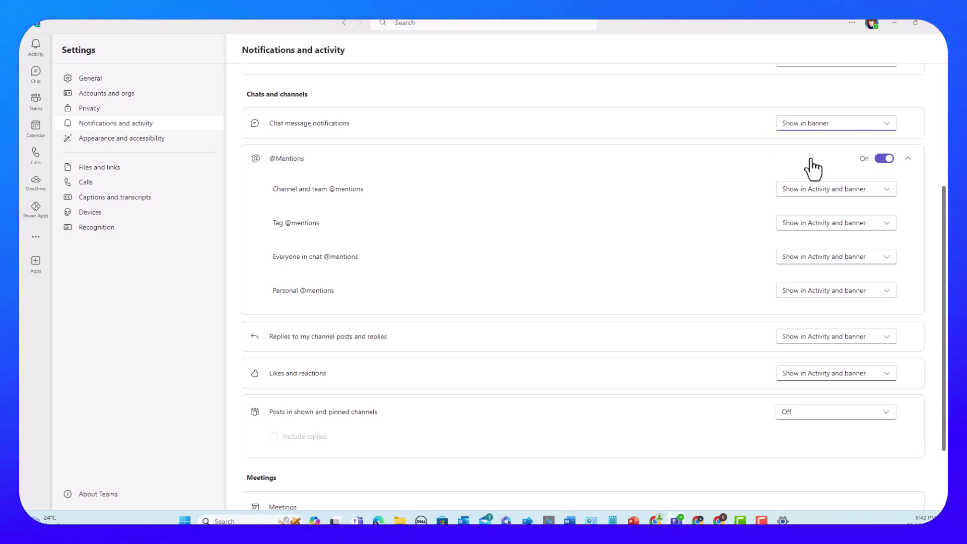